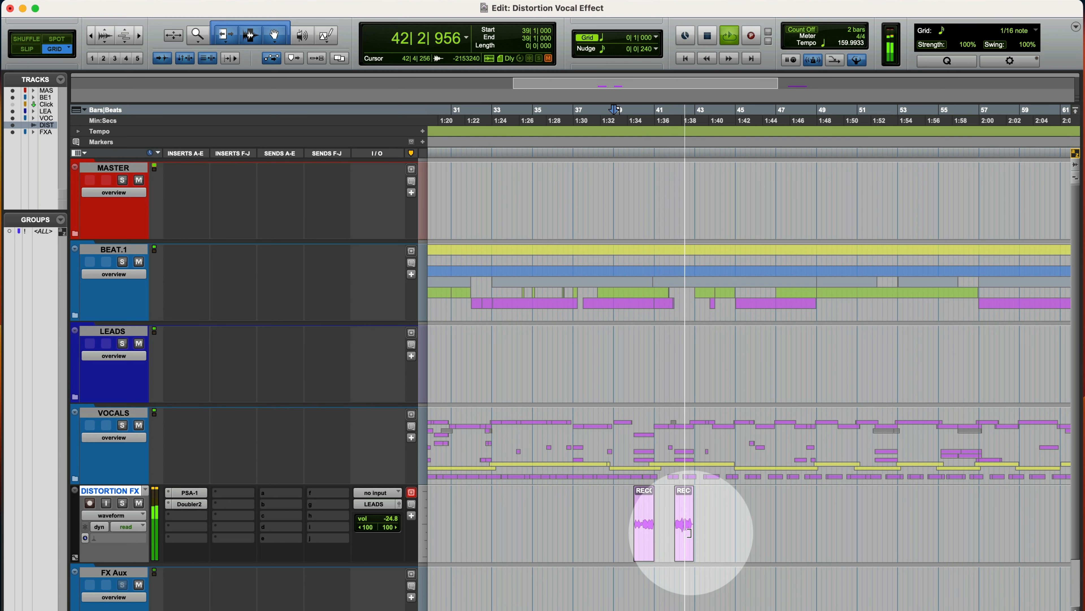
- Play back the DISTORTION FX clips after bar 39 and from bar 61 in the full mix
key(space)
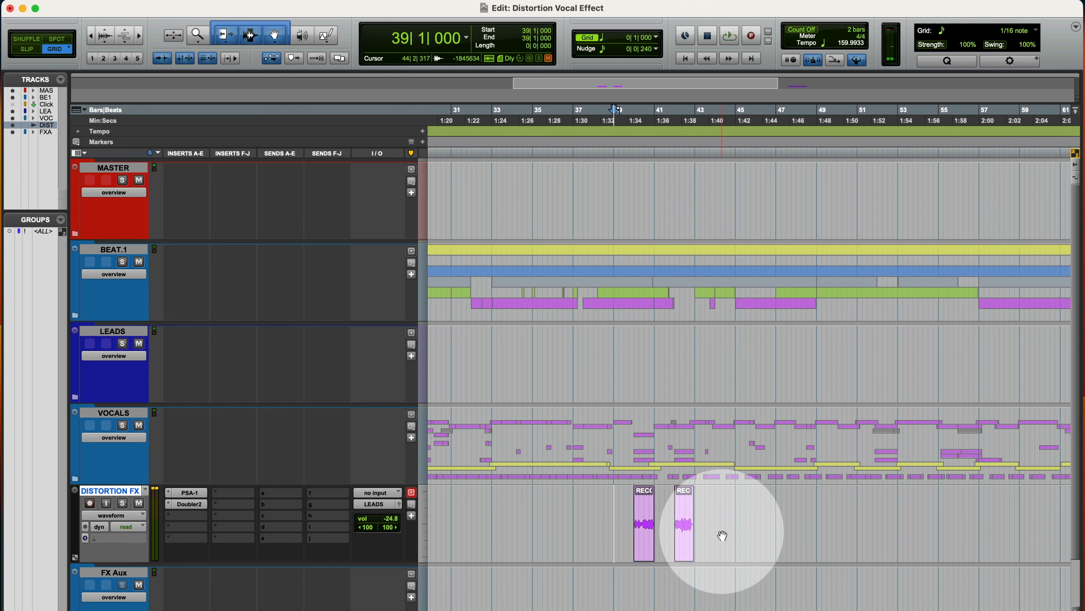
scroll(683, 552, right, 10)
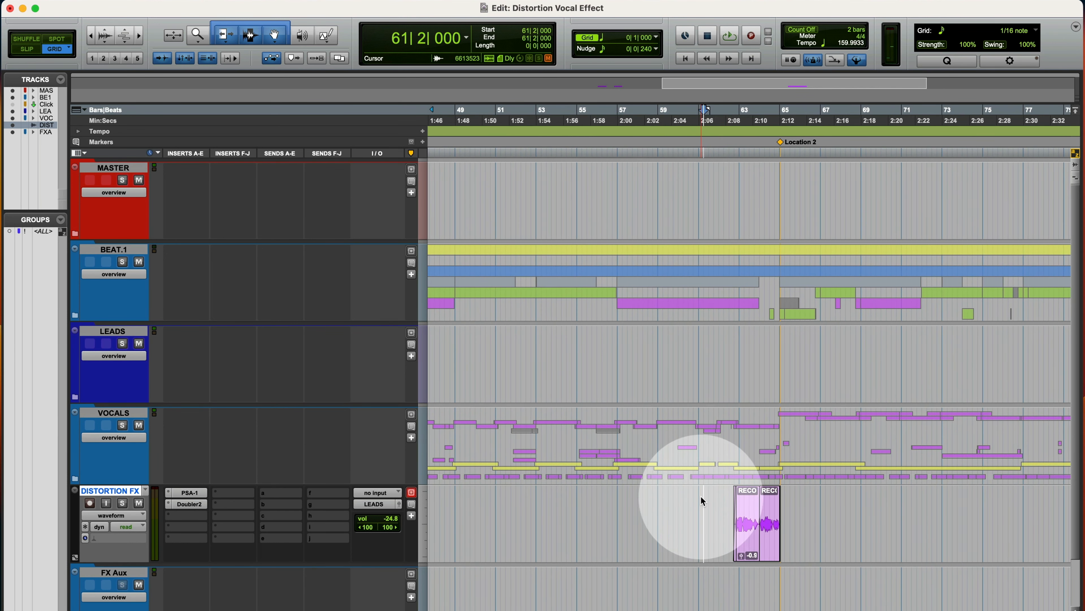
key(space)
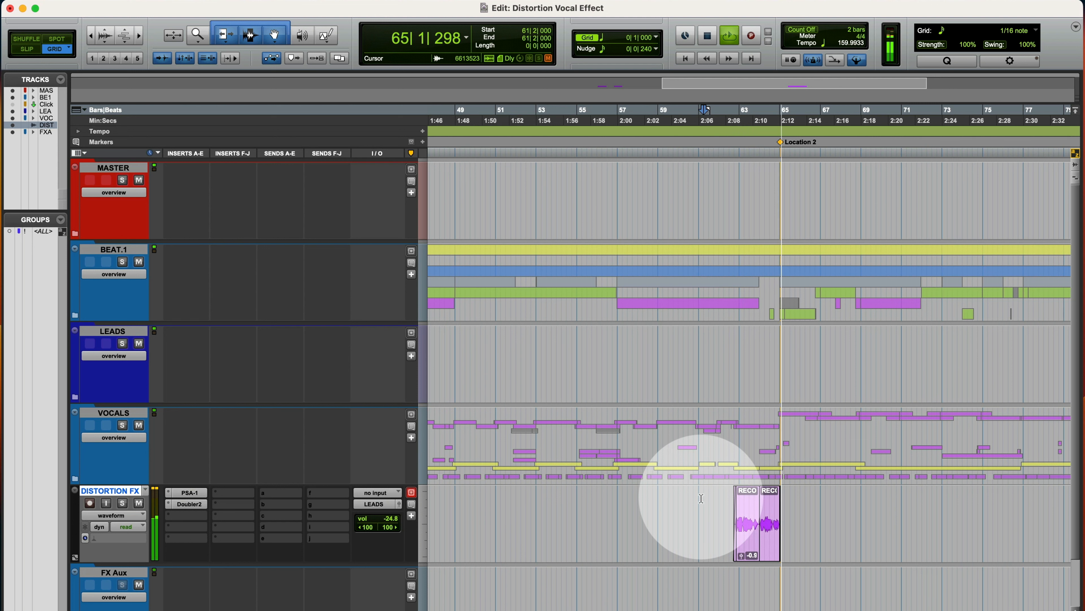
key(space)
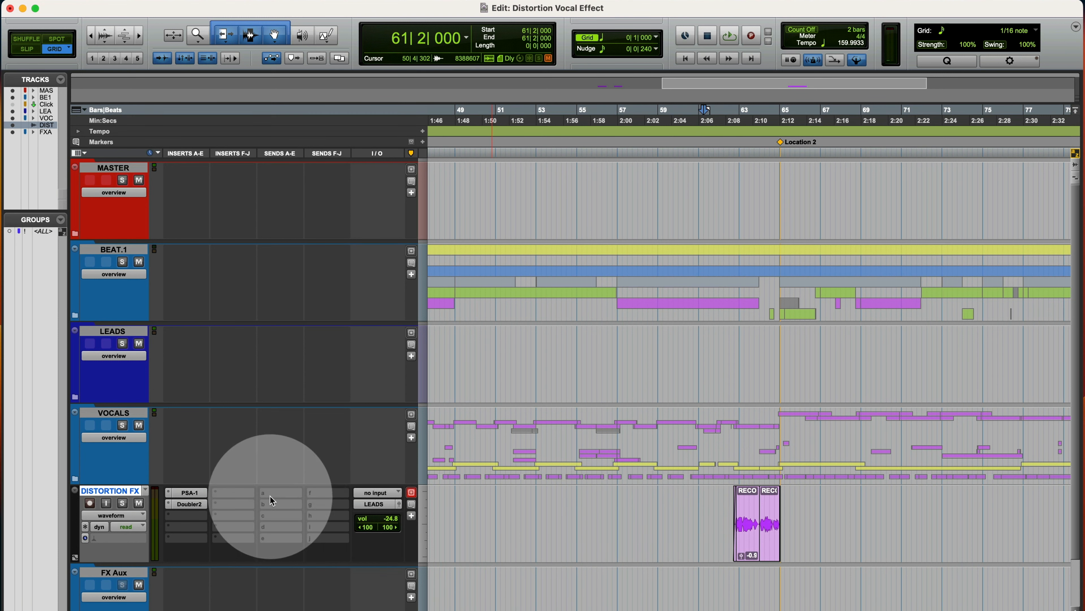
- Insert ValhallaVintageVerb on the DISTORTION FX track with Mix at 21.3 % and the EQ LowCut at 680 Hz
click(281, 492)
click(216, 513)
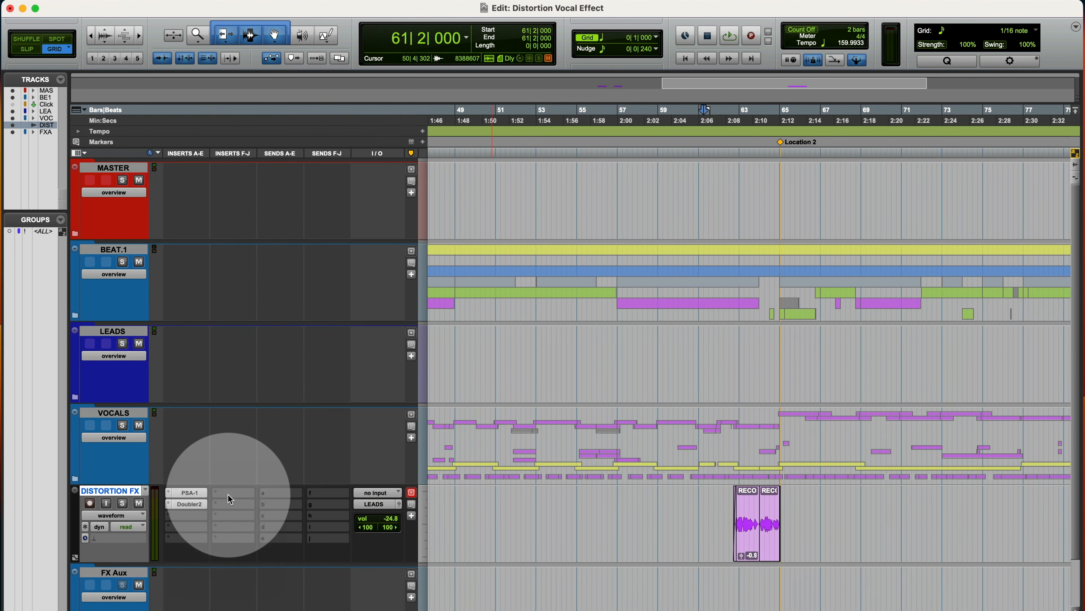
click(185, 516)
text(va)
key(Return)
drag(499, 146, 498, 300)
mouse_move(1008, 217)
mouse_down()
mouse_move(1019, 159)
mouse_move(1005, 202)
mouse_up()
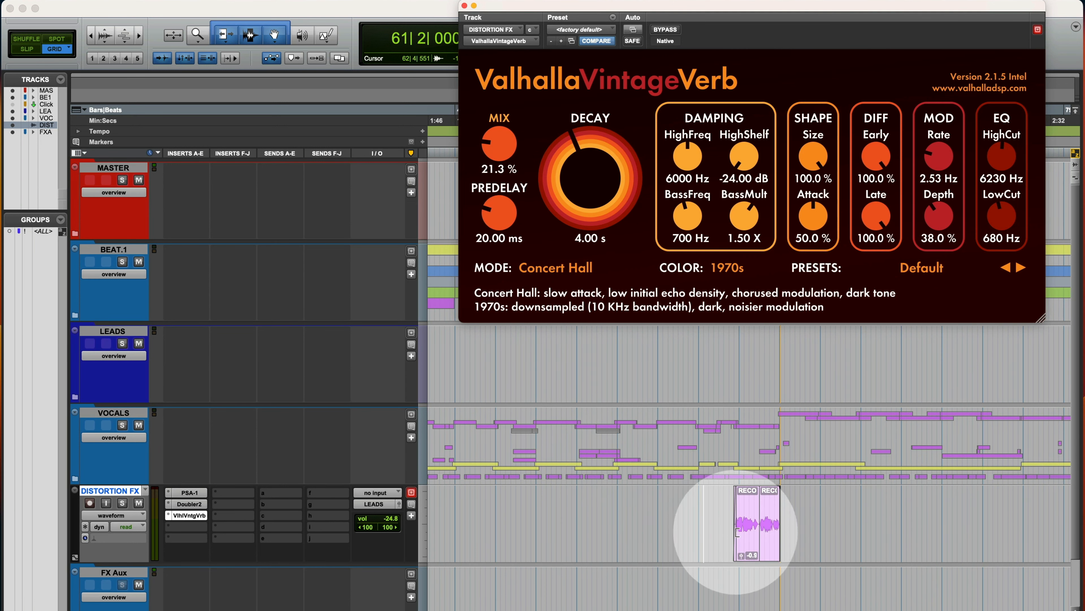
- Set the reverb's Decay to 1.78 s and its HighCut to 4390 Hz while playing the clips near bar 63
click(723, 508)
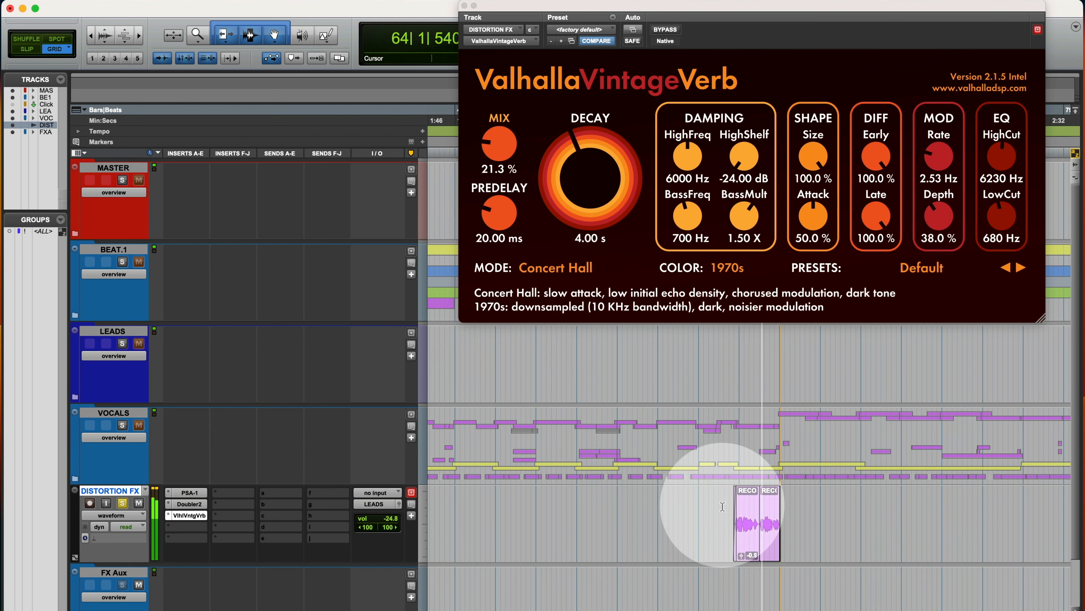
drag(592, 164, 588, 176)
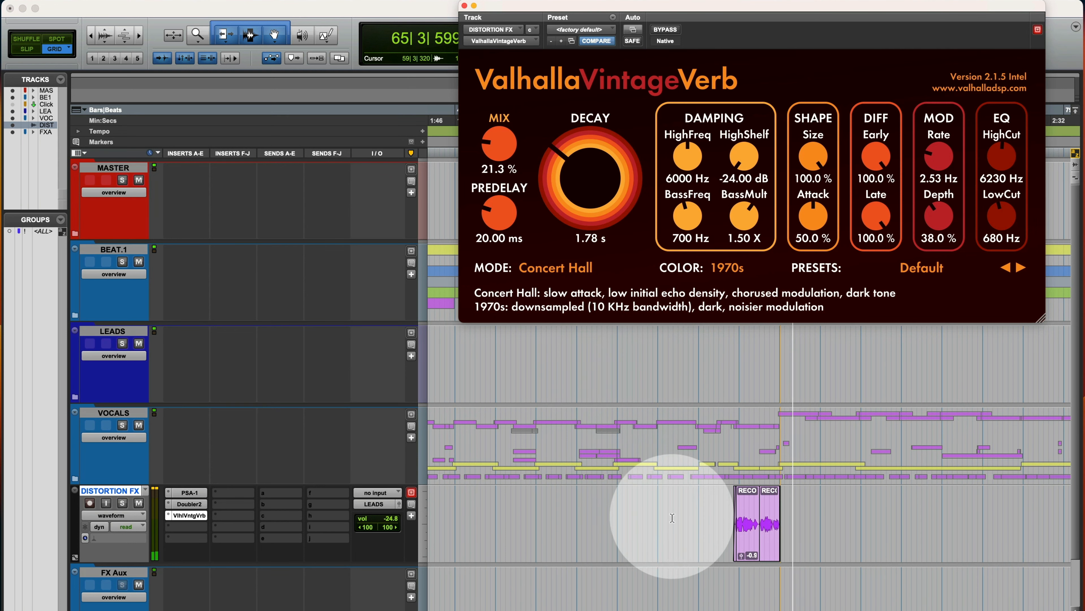
drag(1013, 133, 1010, 193)
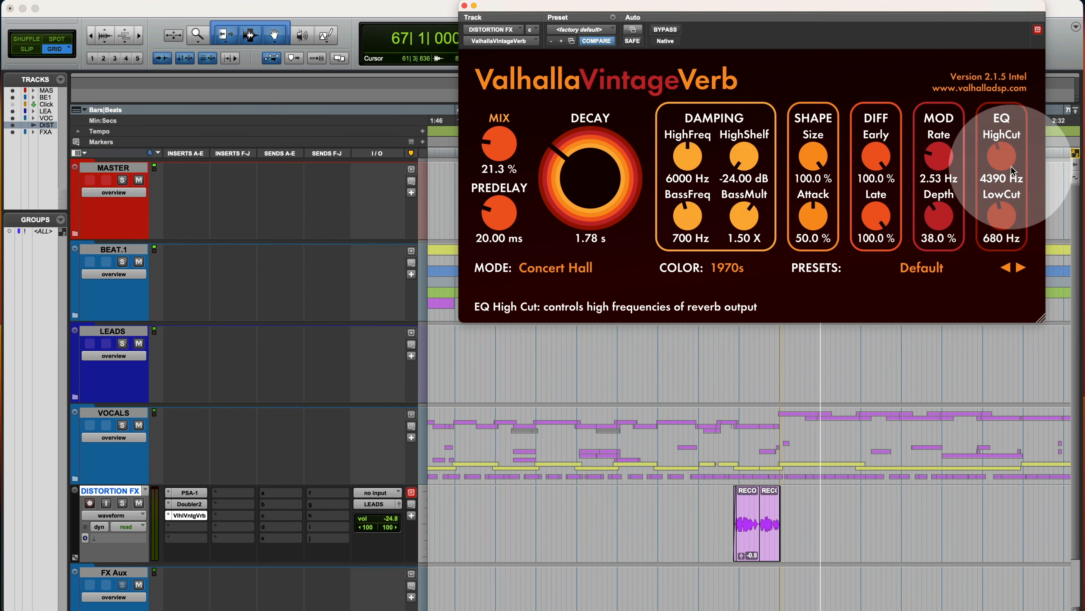
- Play the DISTORTION FX clips from bar 39 with the reverb, stop playback, and close the reverb window
scroll(837, 475, left, 10)
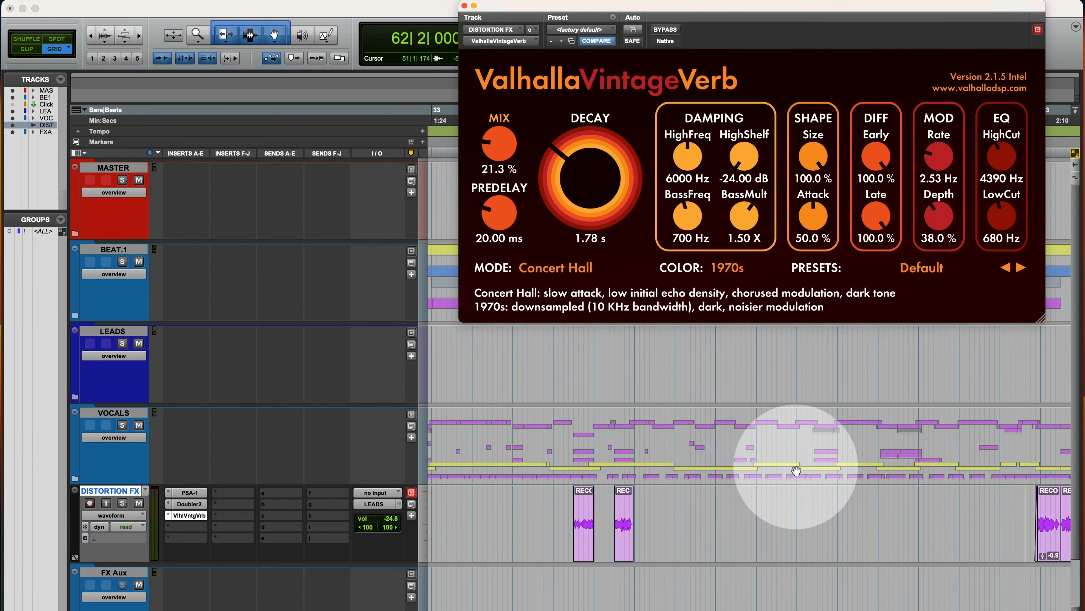
click(552, 493)
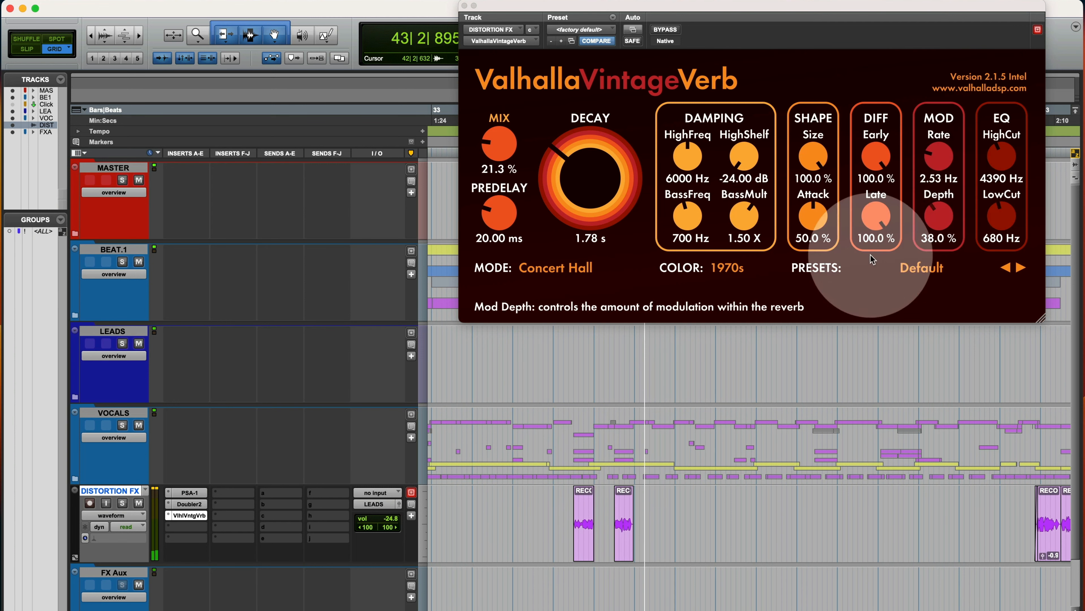
key(space)
click(464, 6)
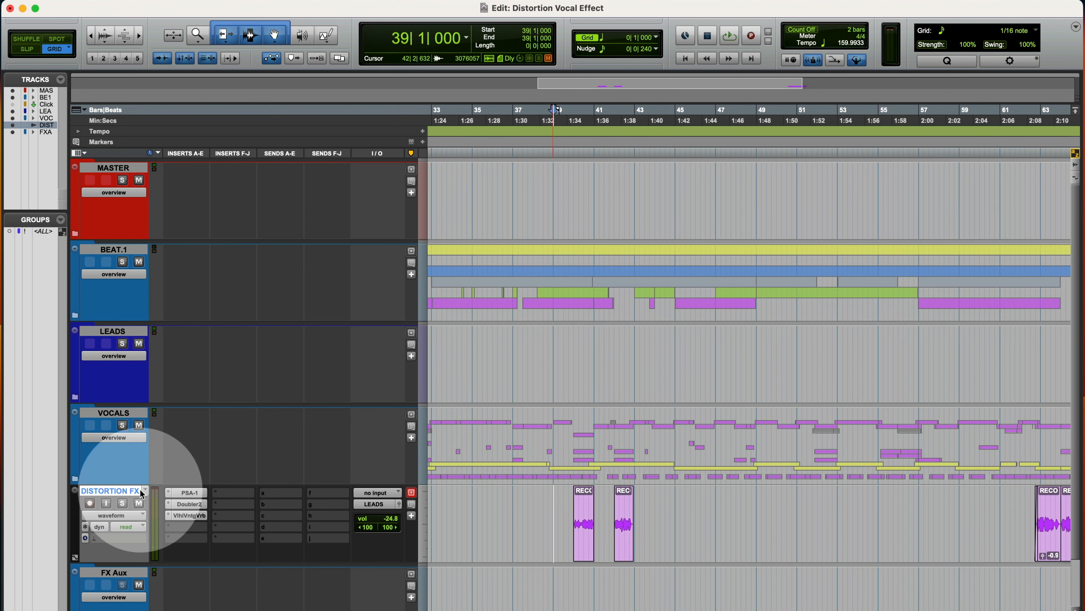
click(178, 527)
mouse_move(190, 527)
click(221, 443)
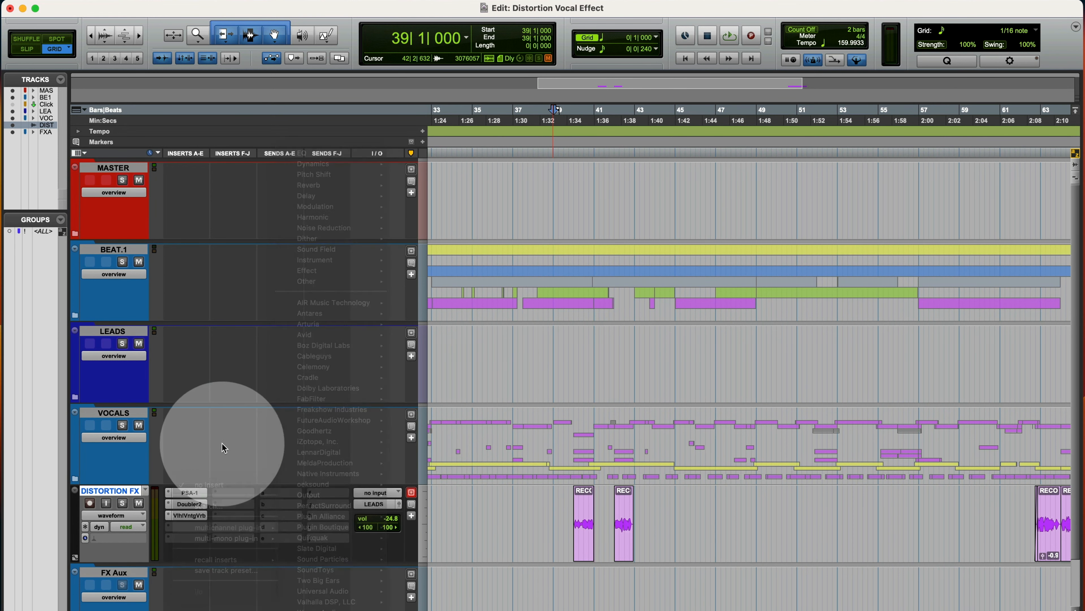
- Add a send from DISTORTION FX to ECHO 1/4 and raise its level to about -5.4 dB during soloed playback
click(277, 495)
click(303, 476)
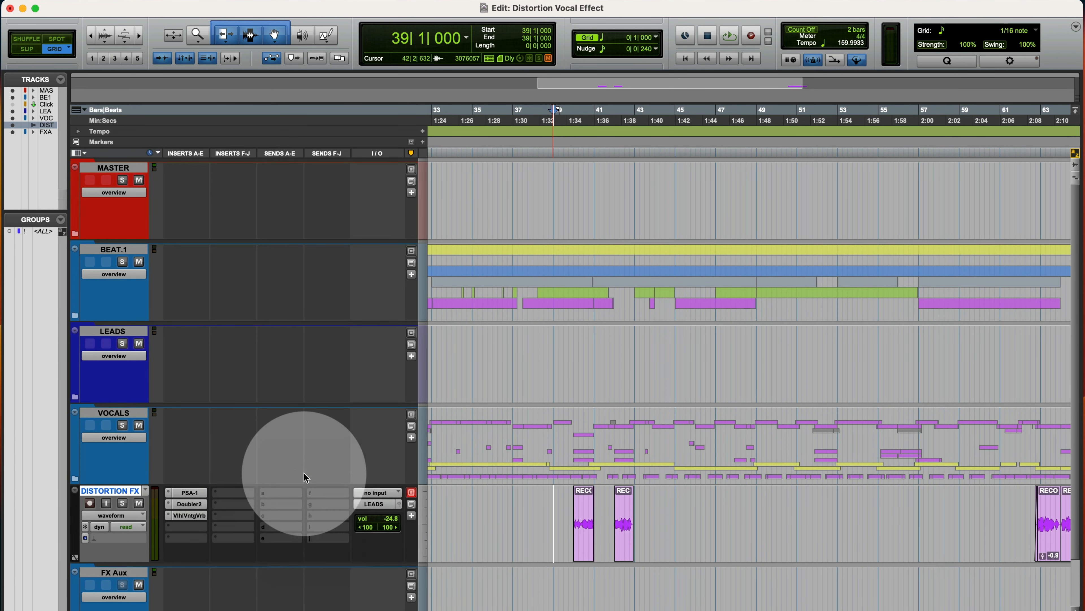
text(1/4)
key(Return)
drag(623, 486, 625, 423)
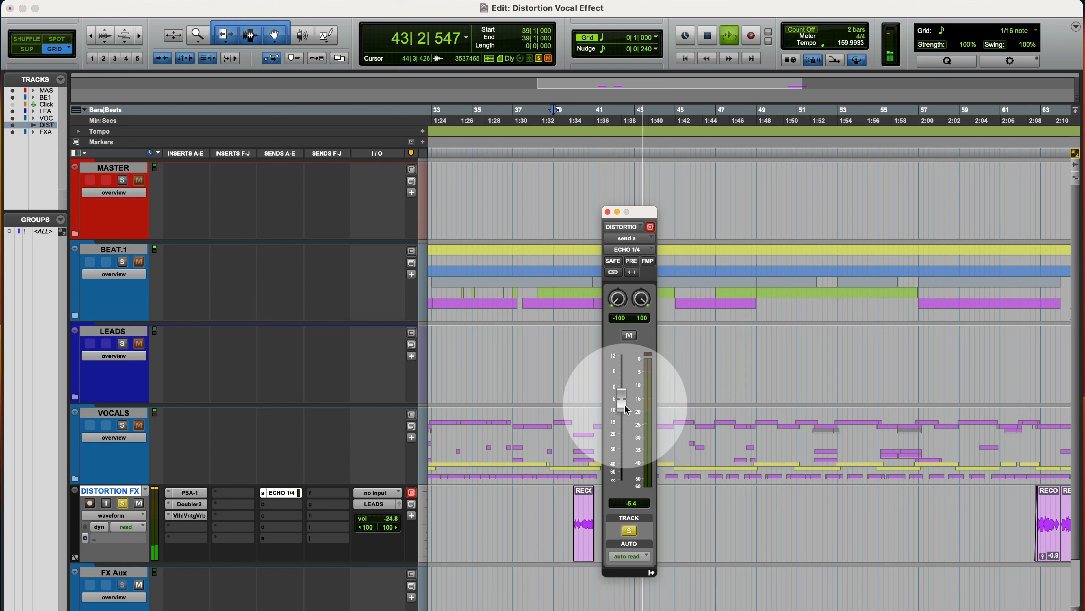
key(space)
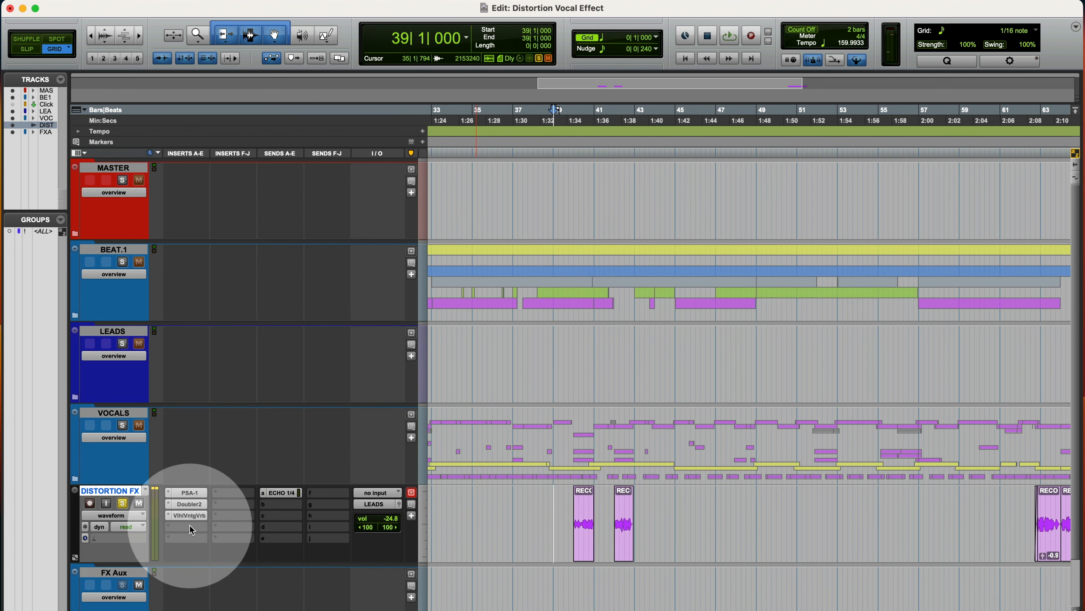
- Insert the stereo H-Delay plug-in on DISTORTION FX in the slot after the reverb
click(216, 505)
text(h)
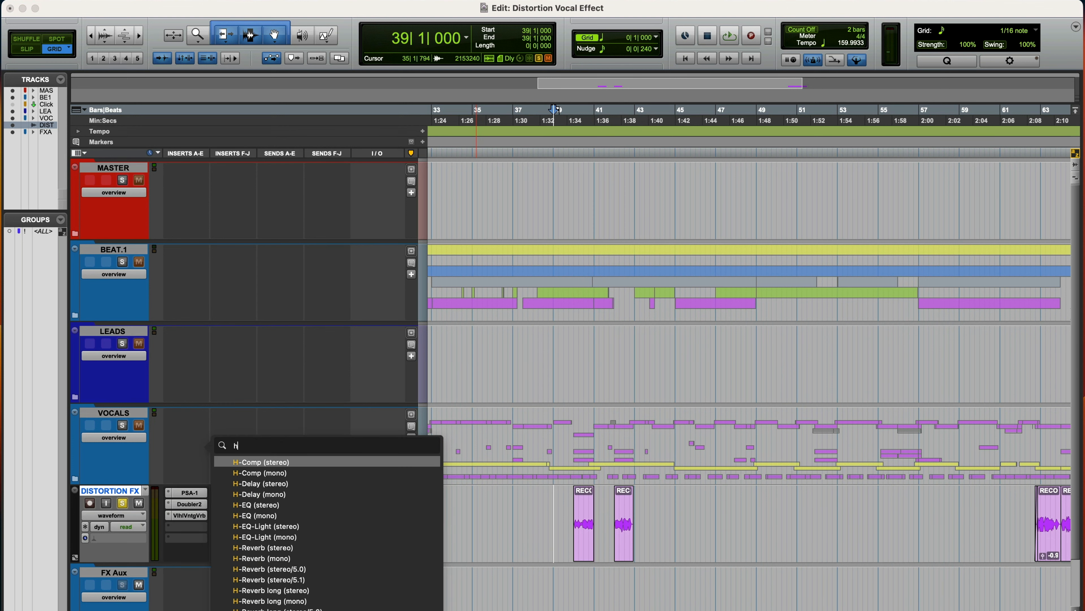
key(Down)
key(Down)
key(Return)
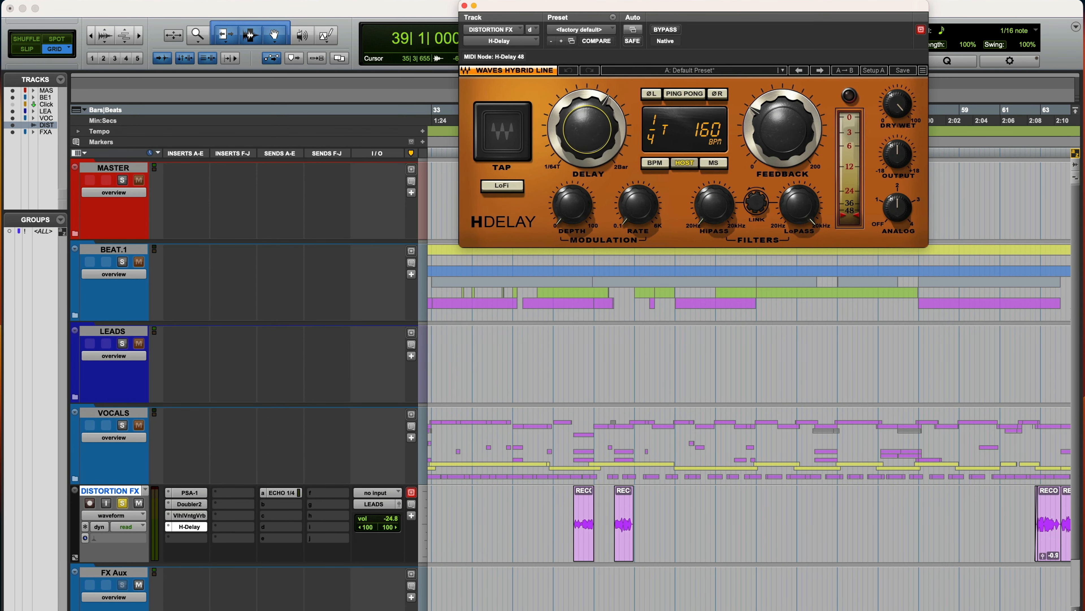
- Set H-Delay to a 1/4 note delay with Ping Pong enabled and Analog switched off
drag(586, 129, 587, 124)
click(684, 94)
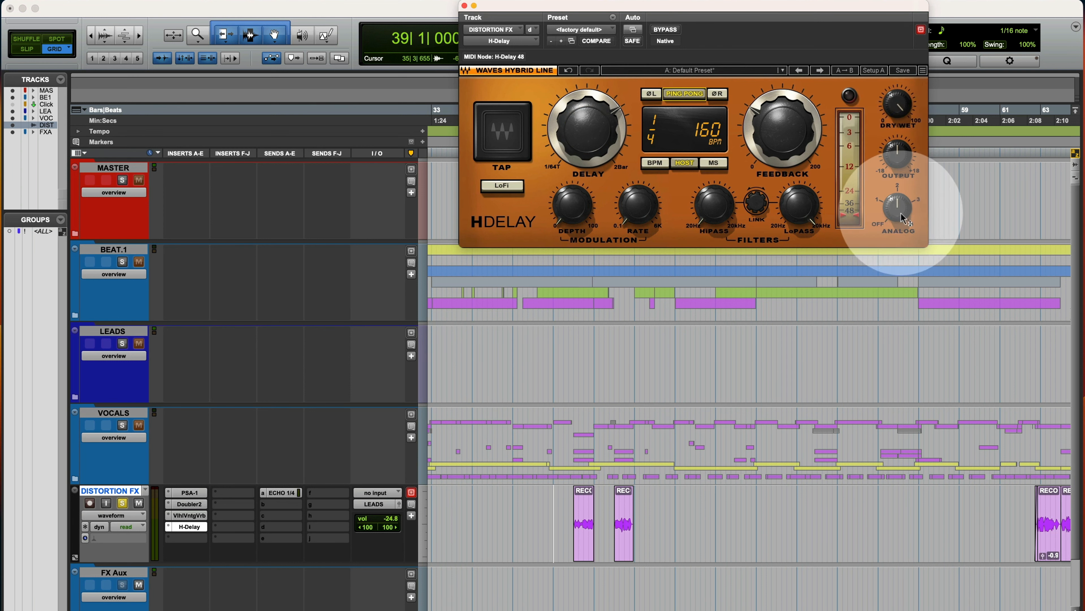
drag(899, 207, 899, 233)
- Set H-Delay's HiPass filter to 270 Hz, lower its LoPass filter, and set Dry/Wet to 41
drag(789, 203, 799, 201)
click(714, 205)
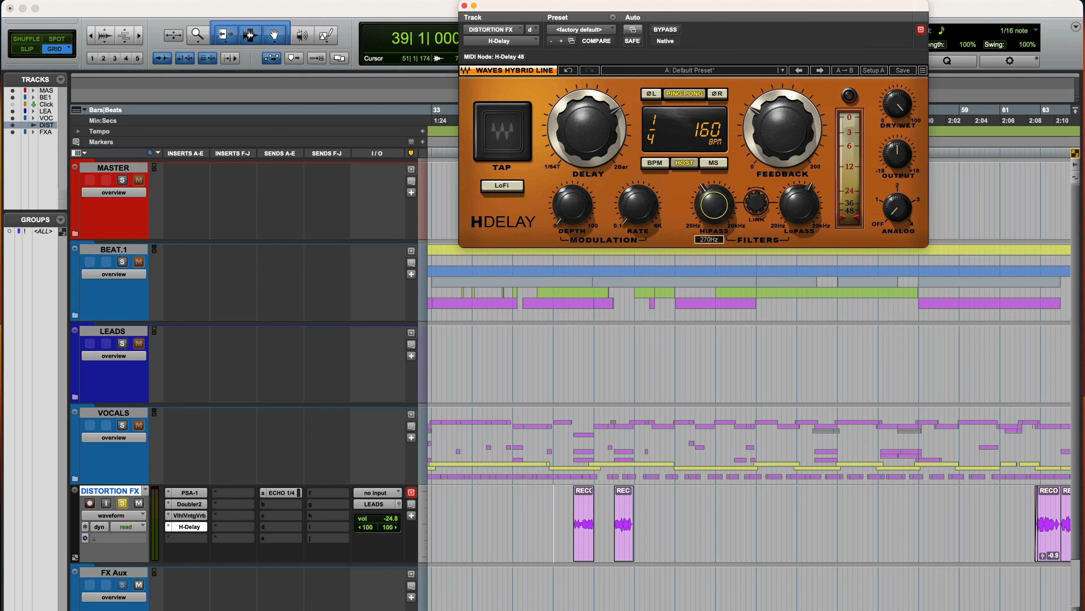
drag(799, 205, 799, 209)
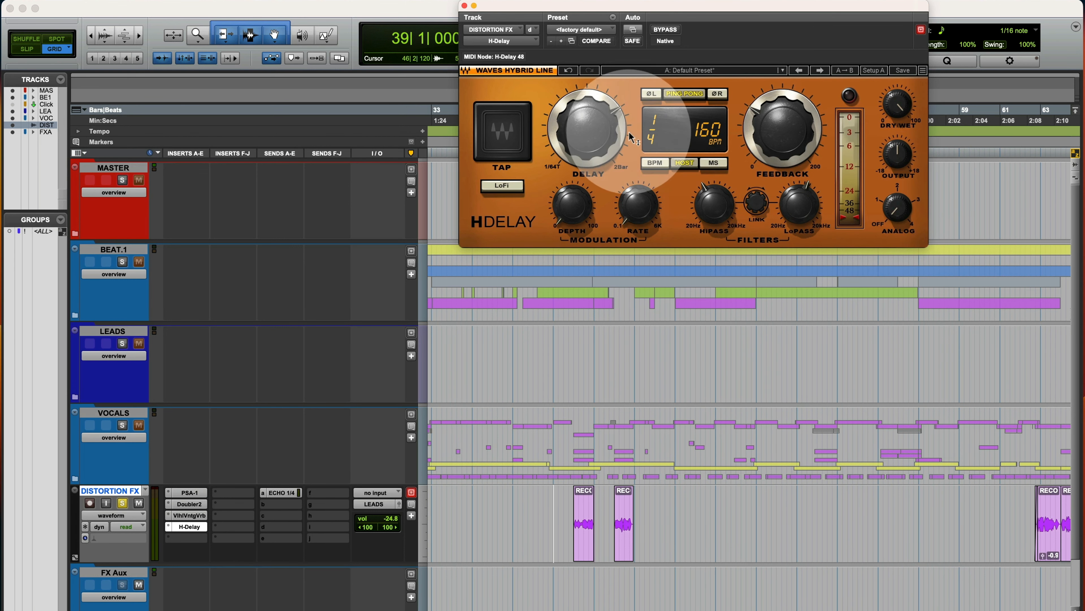
drag(739, 9, 749, 87)
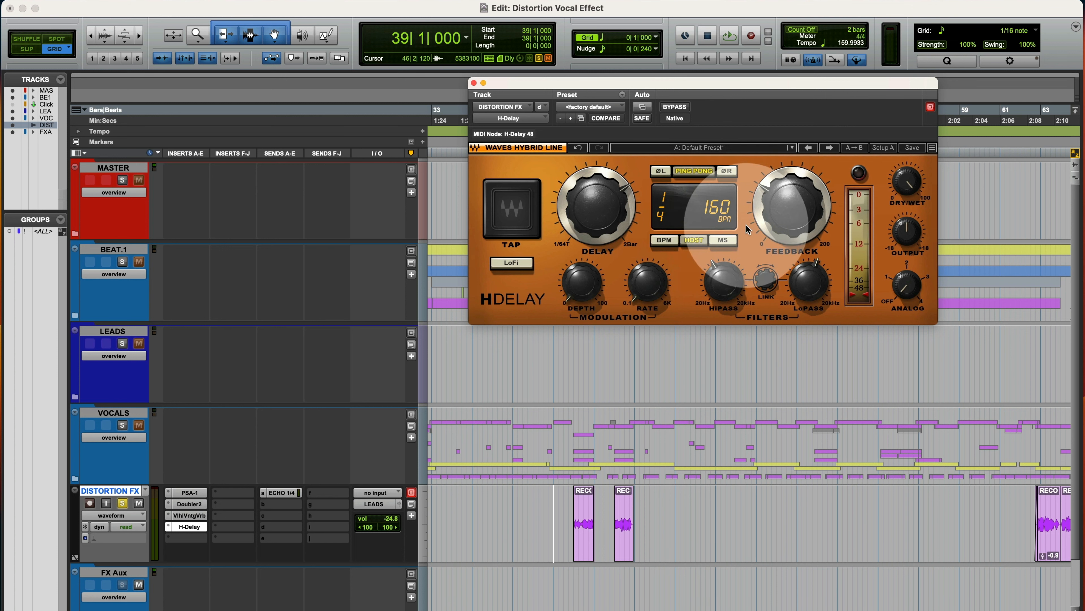
drag(906, 182, 907, 190)
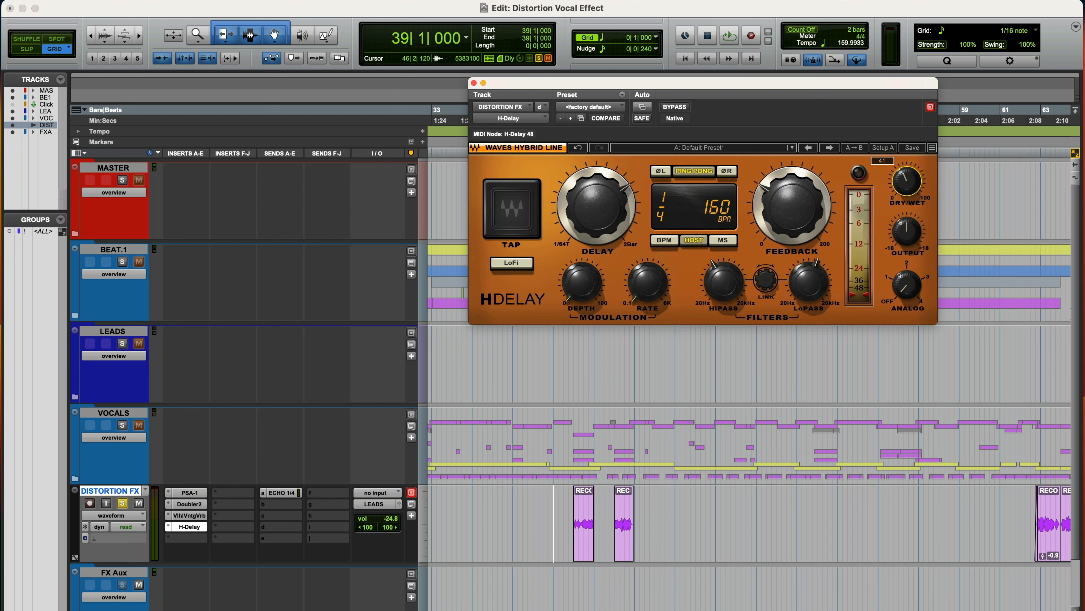
- Mute the ECHO 1/4 send while playing DISTORTION FX from bar 39 to hear only the H-Delay
key(space)
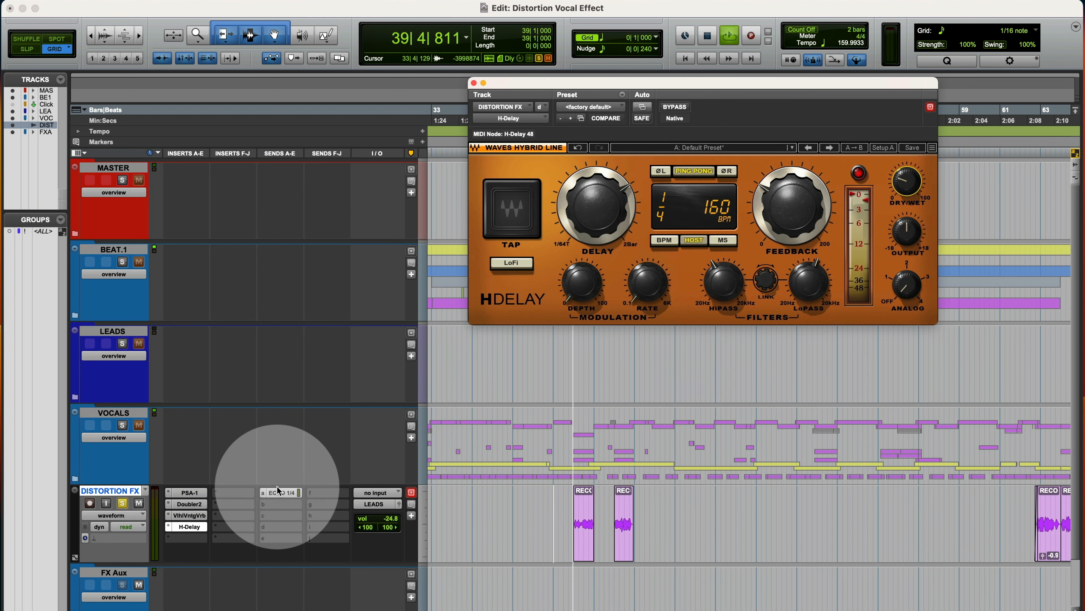
click(280, 492)
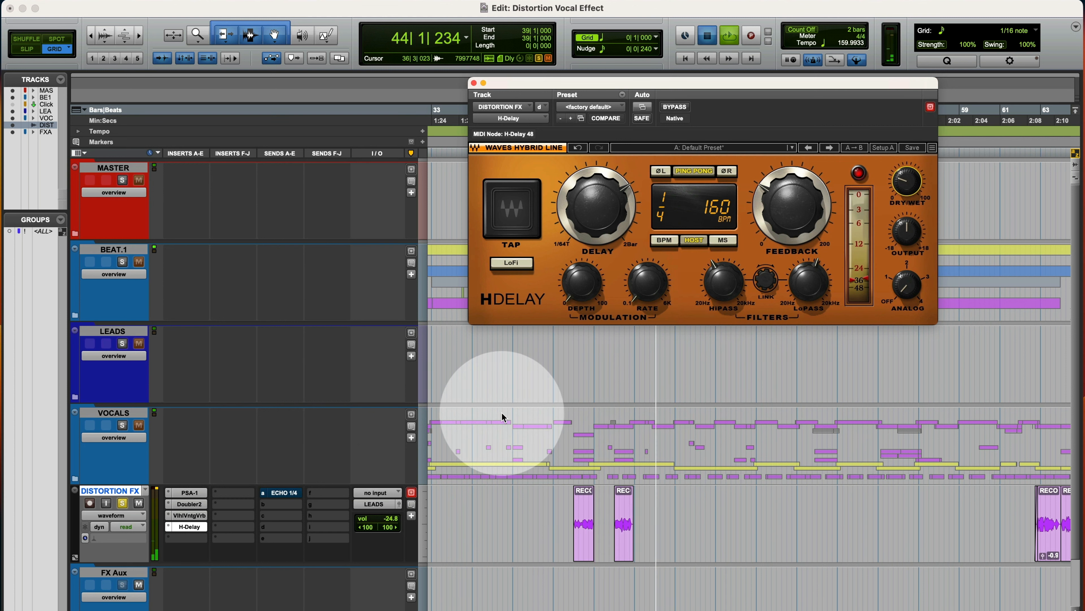
key(space)
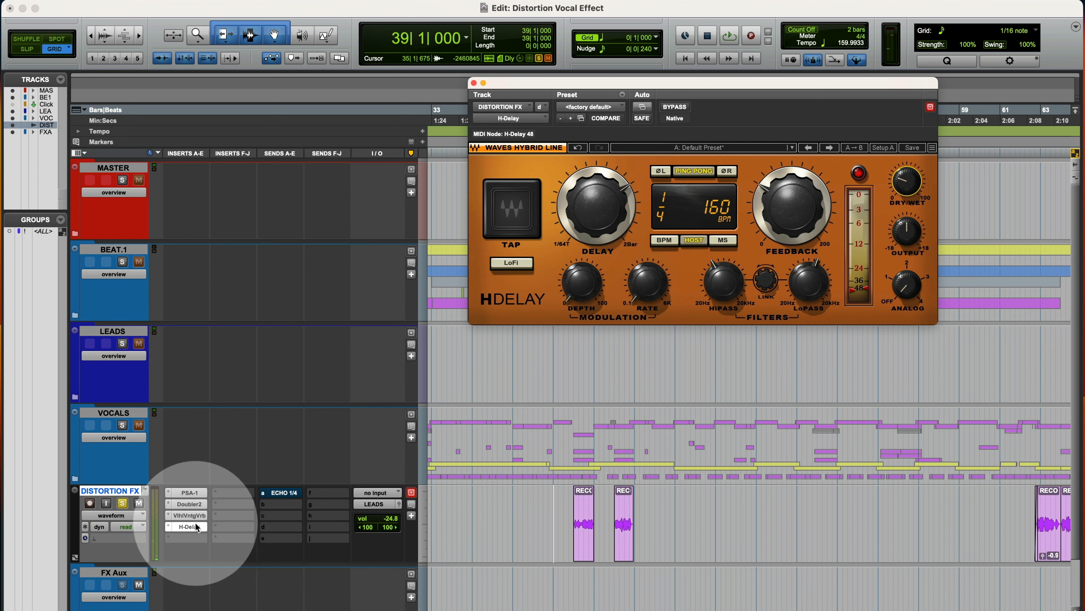
- Move H-Delay ahead of the reverb in the DISTORTION FX insert chain and play the result from bar 39
click(193, 530)
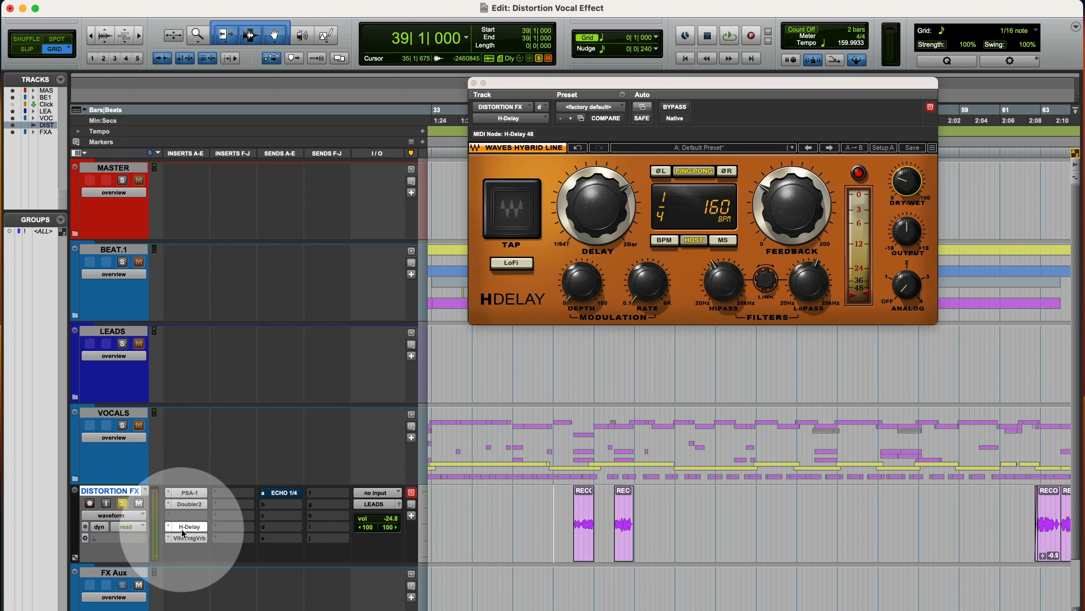
mouse_move(182, 528)
mouse_down()
mouse_move(191, 515)
mouse_move(192, 527)
mouse_up()
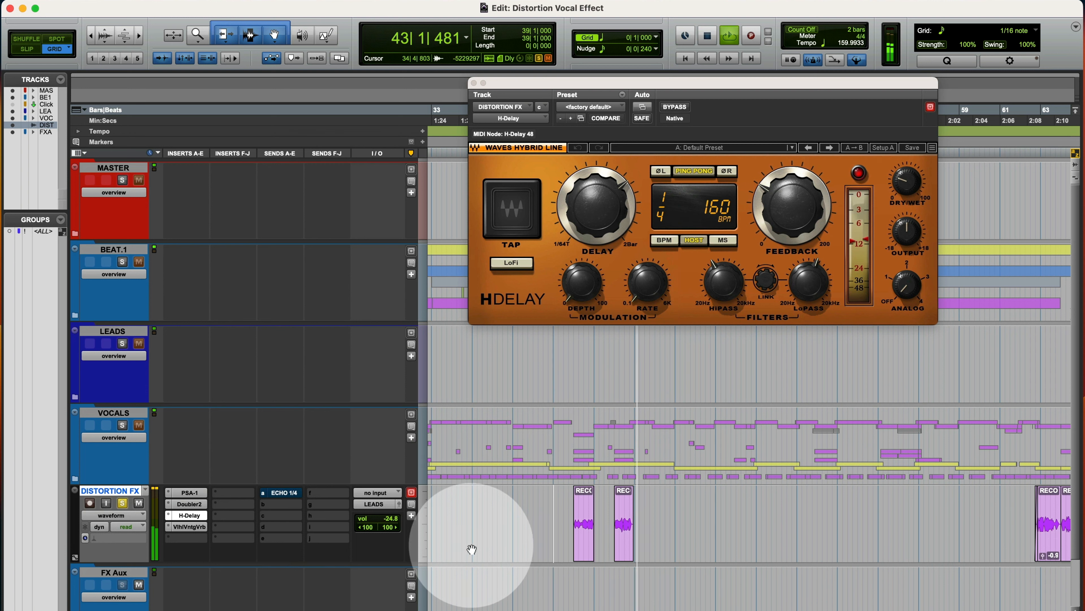
key(space)
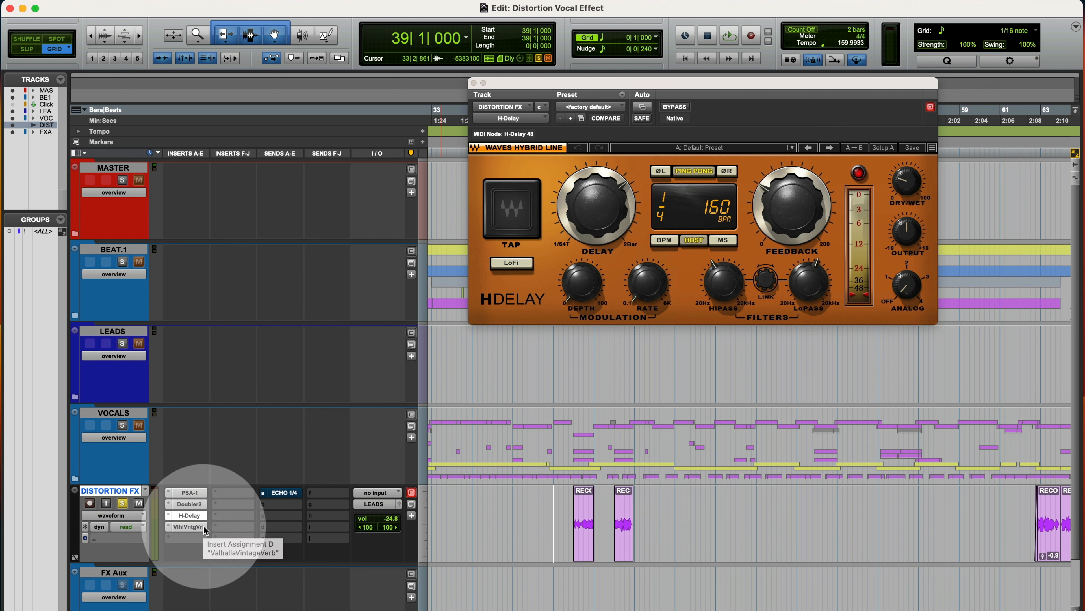
- Move the reverb ahead of H-Delay in the insert chain and put H-Delay back in front of it
mouse_move(206, 530)
mouse_down()
mouse_move(225, 525)
mouse_move(199, 515)
mouse_move(226, 516)
mouse_move(198, 515)
mouse_up()
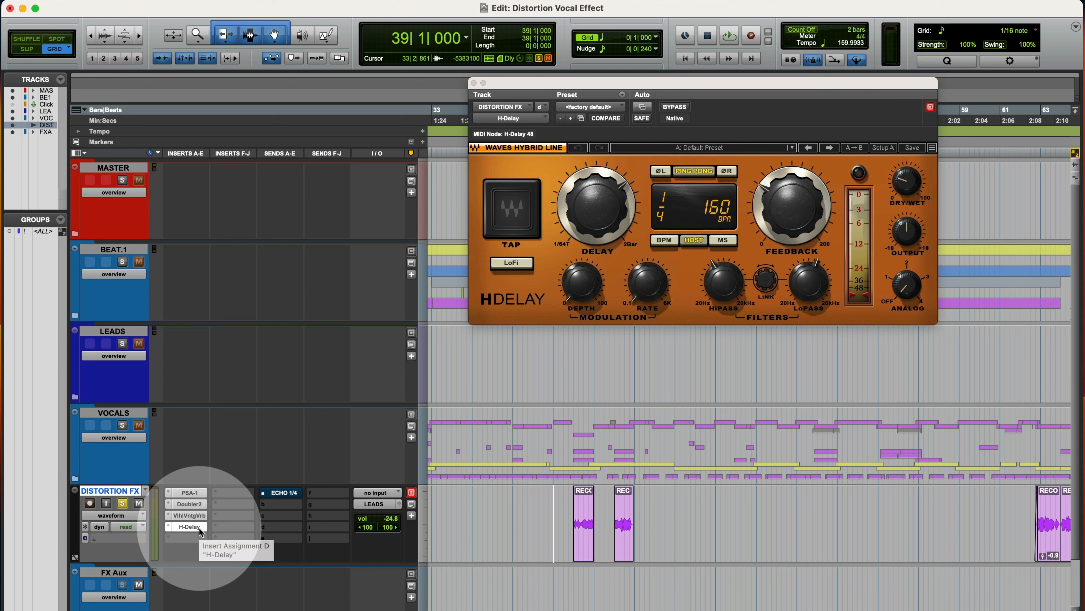
mouse_move(199, 526)
mouse_down()
mouse_move(231, 530)
mouse_move(201, 516)
mouse_up()
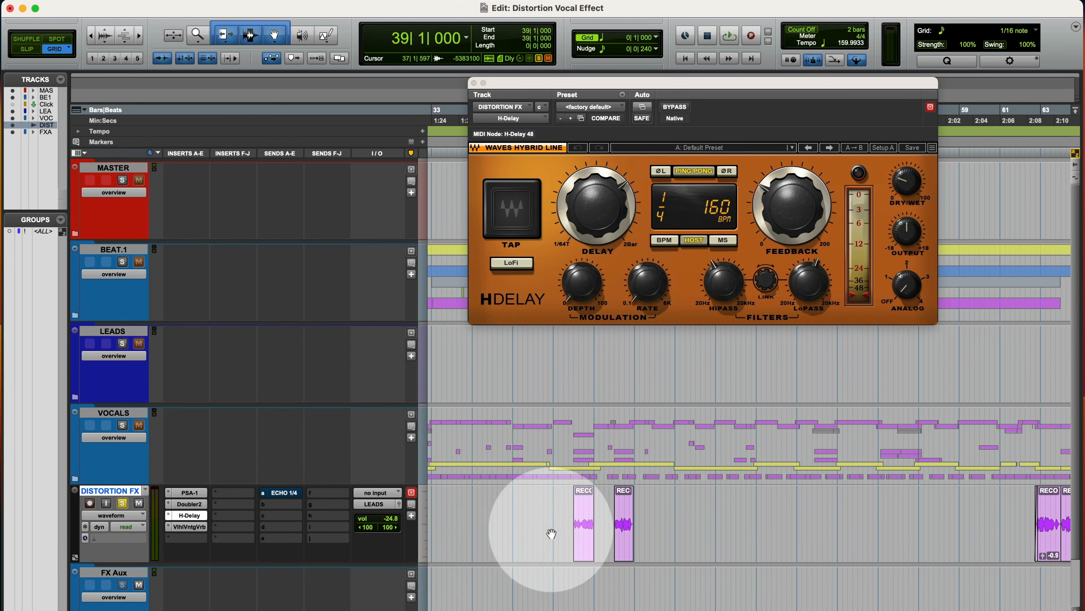
- Play the soloed DISTORTION FX clips from bar 39 with the delay feeding the reverb, and close the H-Delay window
key(space)
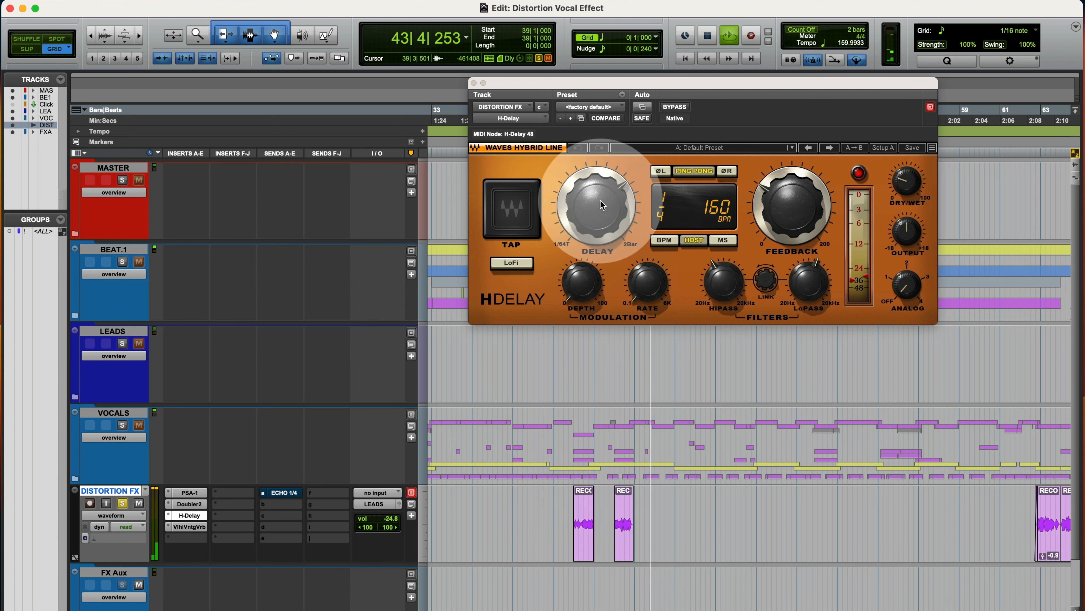
key(space)
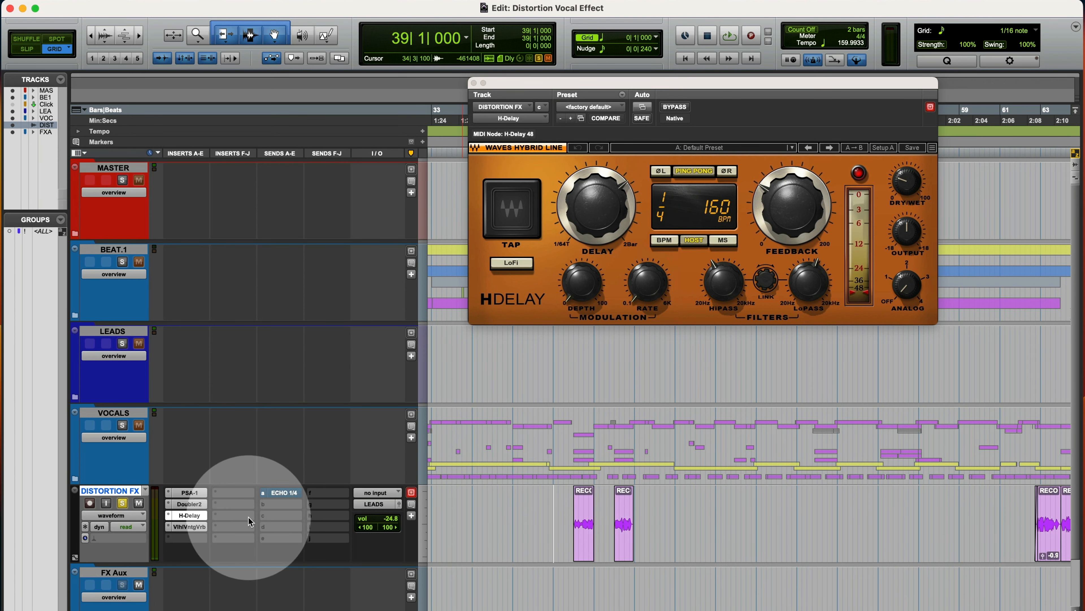
click(475, 83)
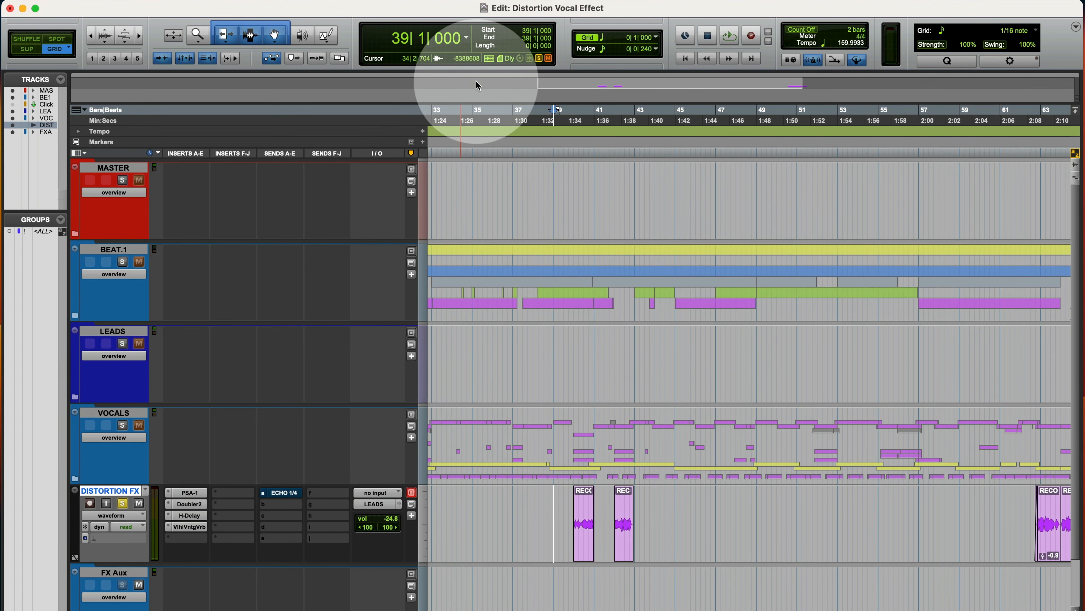
- Play the unsoloed DISTORTION FX clips in the full mix from bar 39 and from bar 61
key(space)
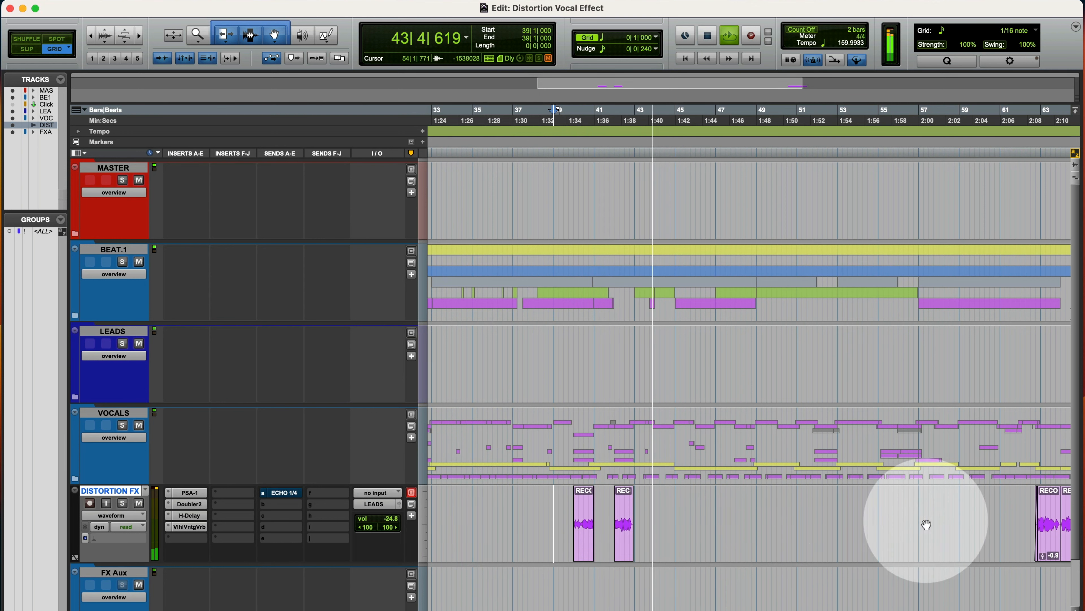
click(1015, 502)
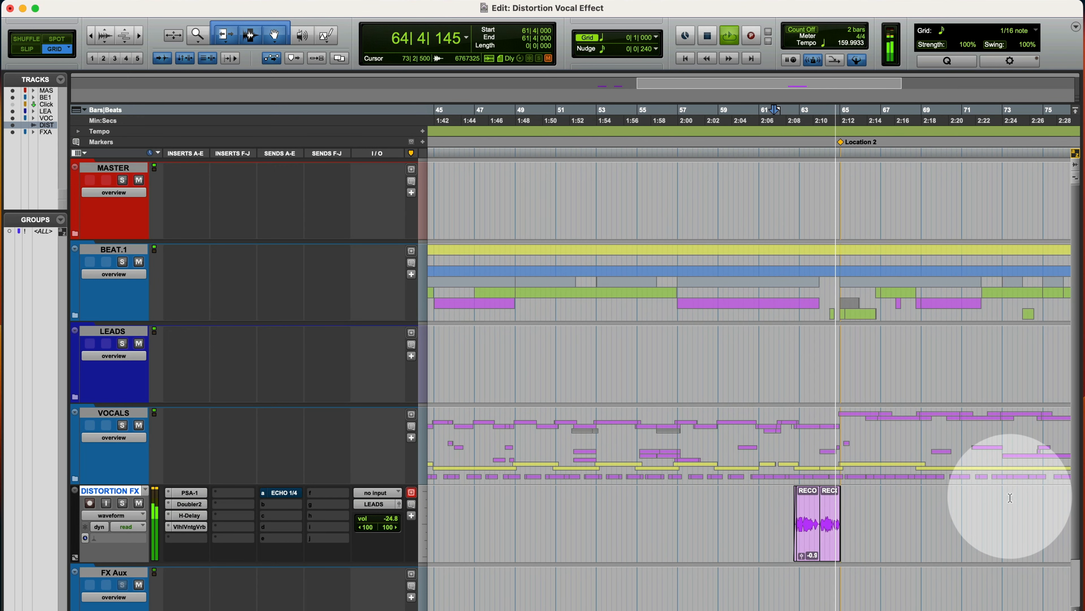
key(space)
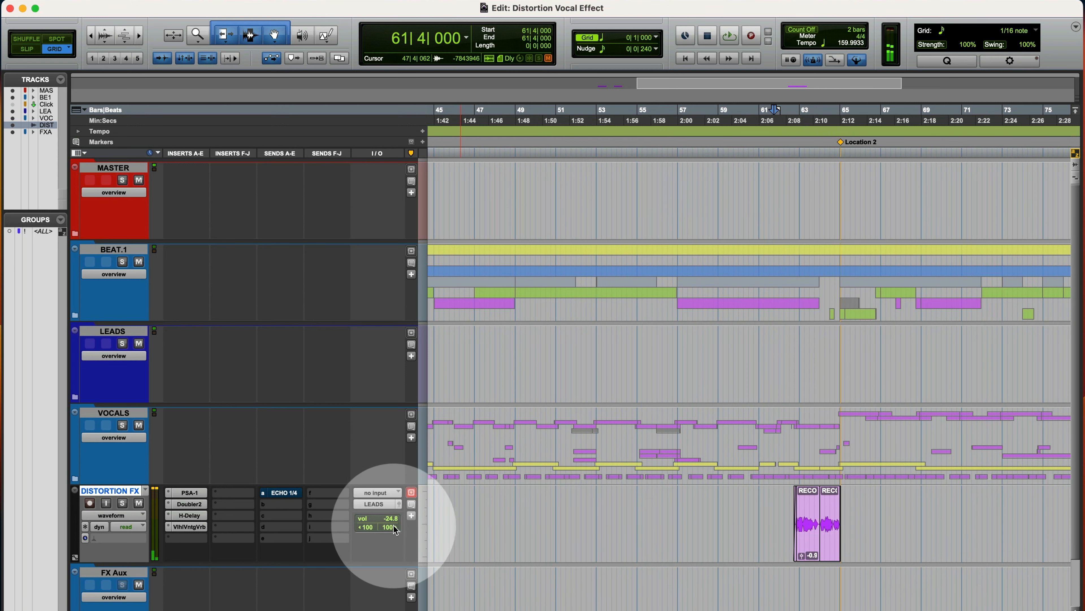
- Lower the DISTORTION FX track volume to -26.9 dB
click(390, 520)
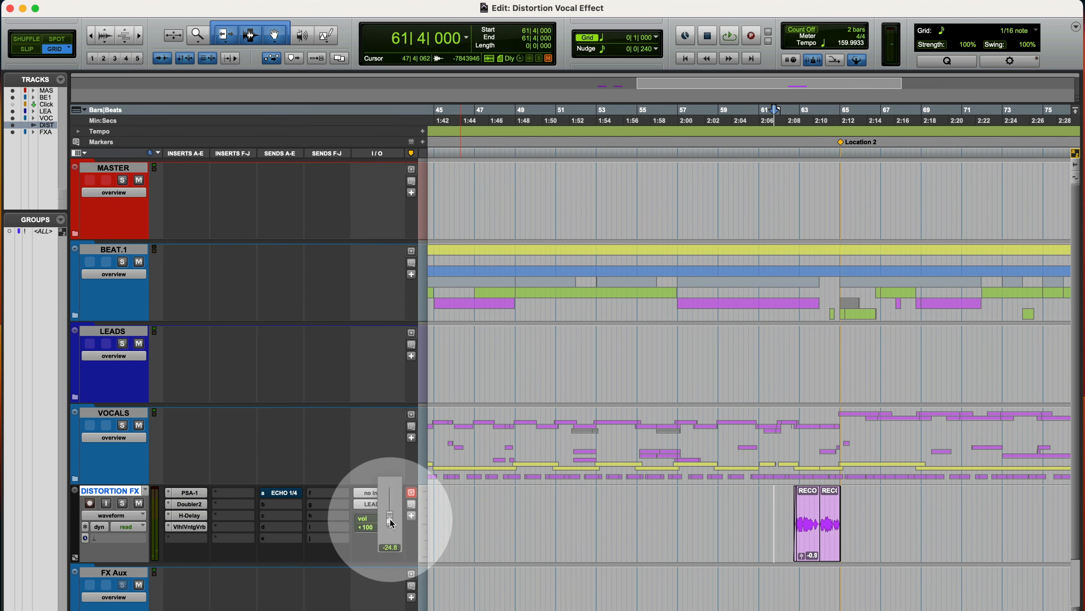
mouse_move(390, 522)
mouse_down()
mouse_move(396, 501)
mouse_move(391, 520)
mouse_up()
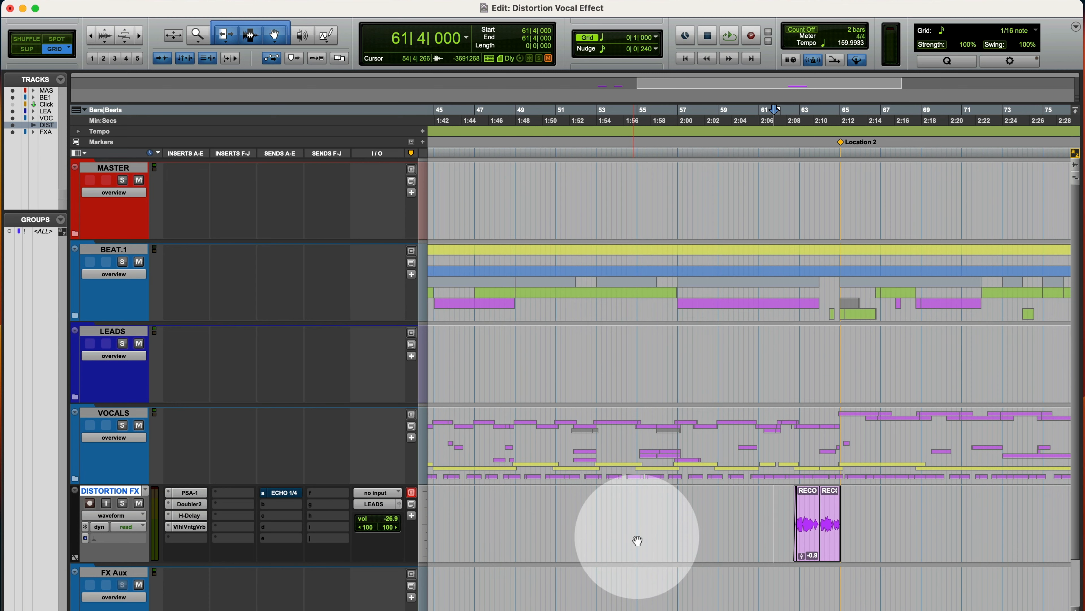
key(alt+a)
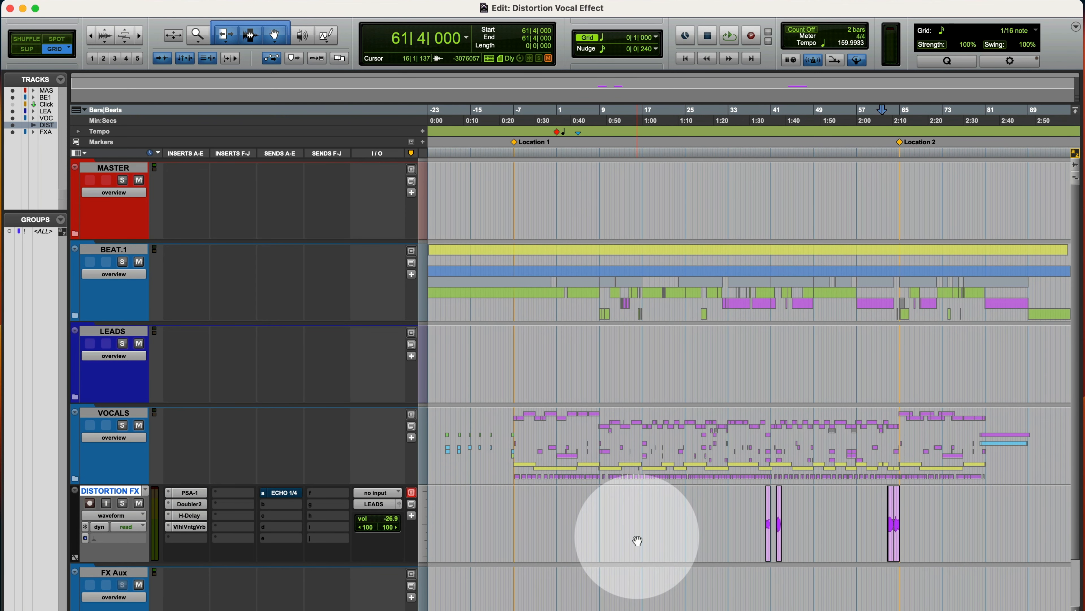